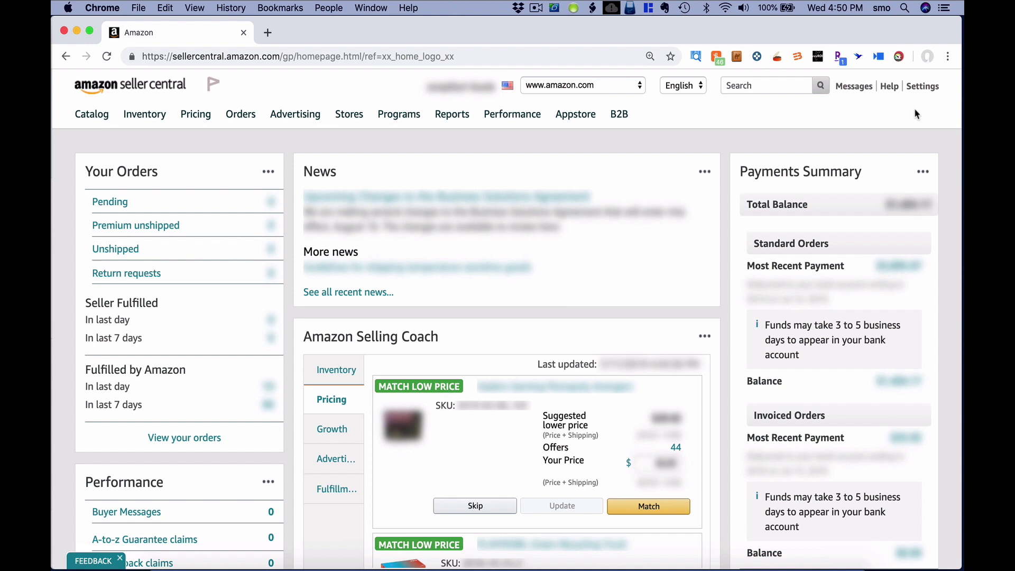
# Open the Seller Central help page and look over its top solutions, down to the issue description box.
pyautogui.click(889, 90)
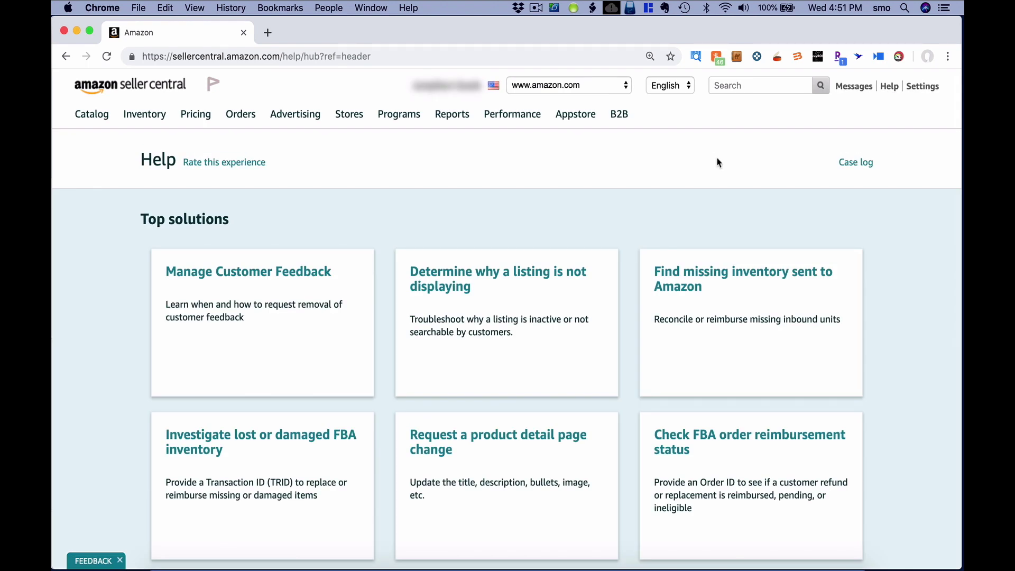
pyautogui.scroll(-3, 717, 161)
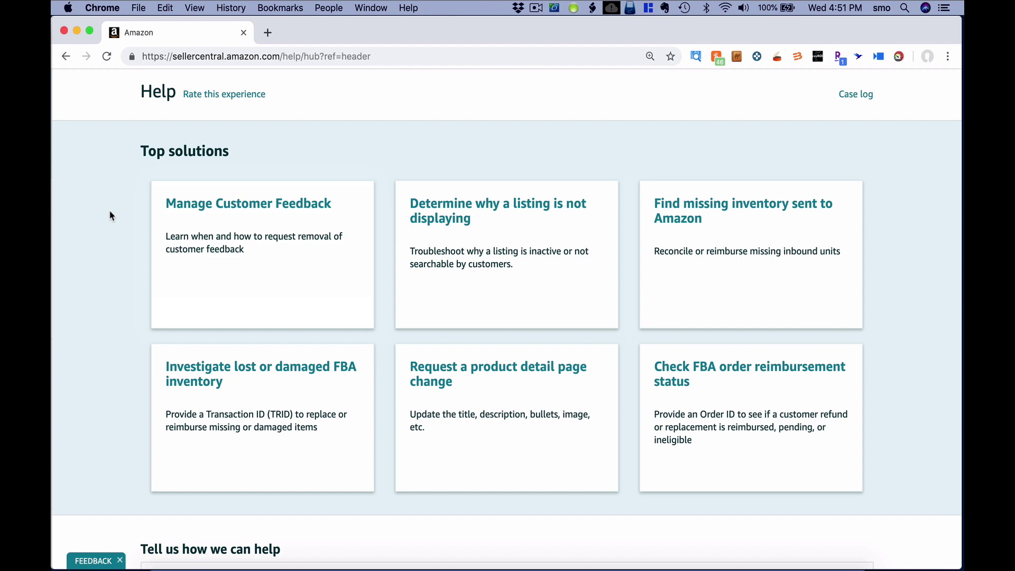
pyautogui.scroll(-5, 109, 215)
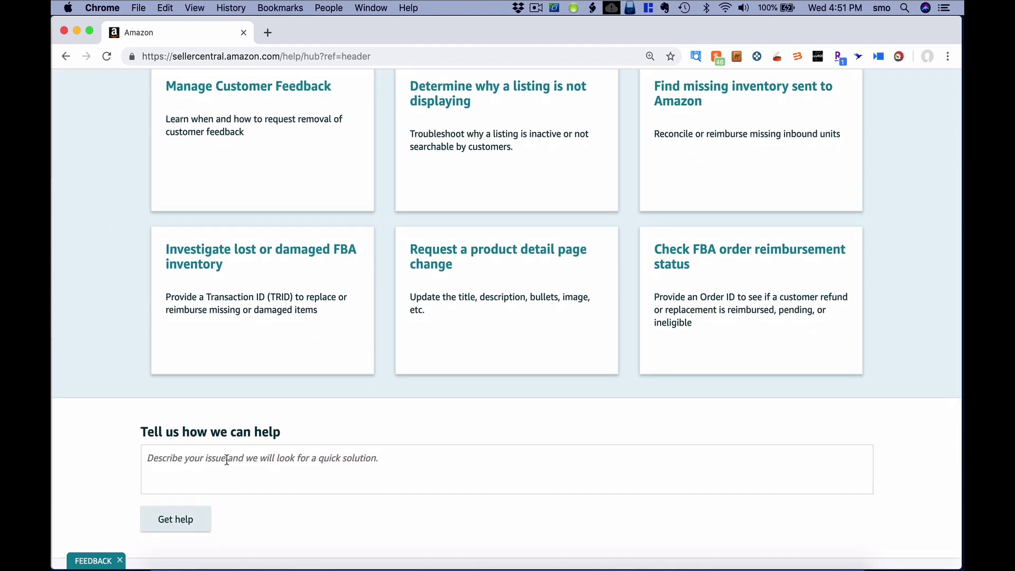
# Search the help for "Stranded inventory" and review the recommended tool and related help articles.
pyautogui.click(323, 458)
pyautogui.write('Stranded')
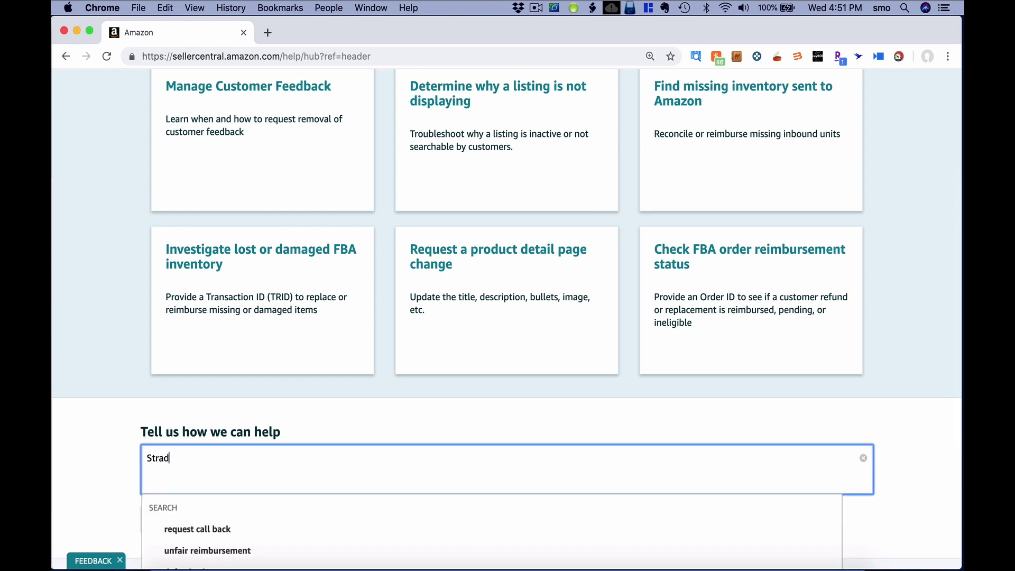
pyautogui.write(' inventory')
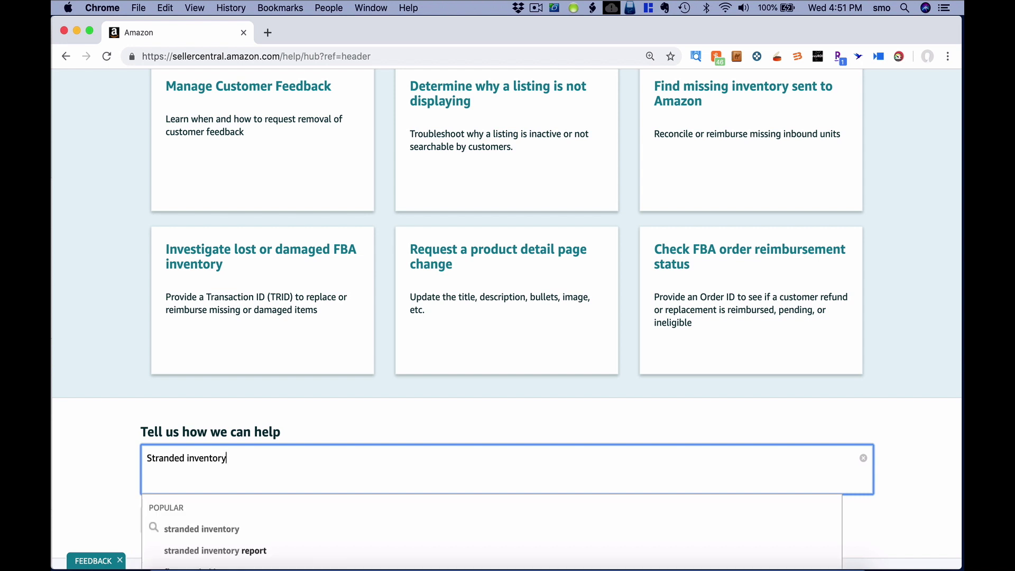
pyautogui.press('Return')
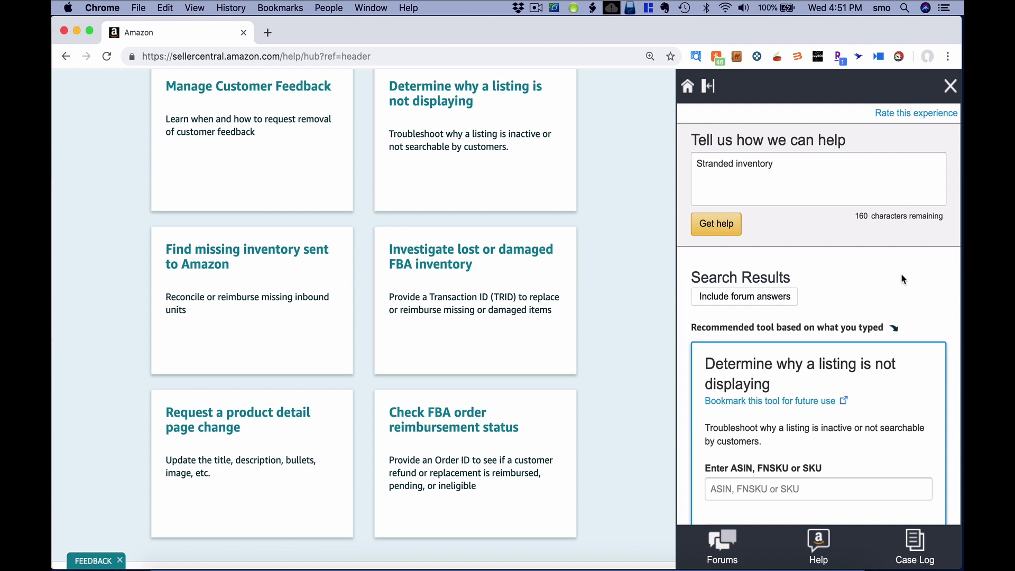
pyautogui.scroll(-3, 902, 280)
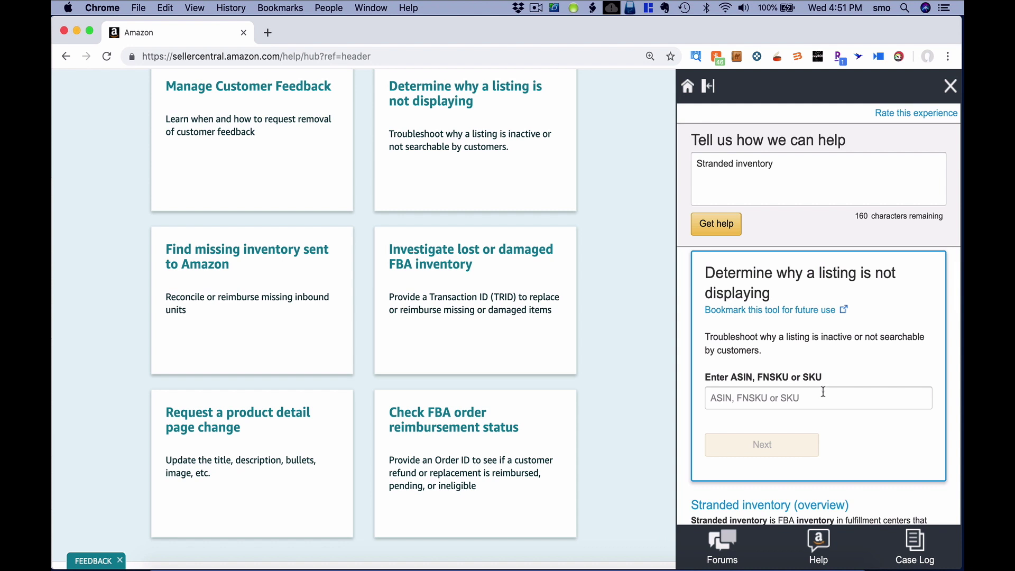
pyautogui.scroll(-10, 823, 392)
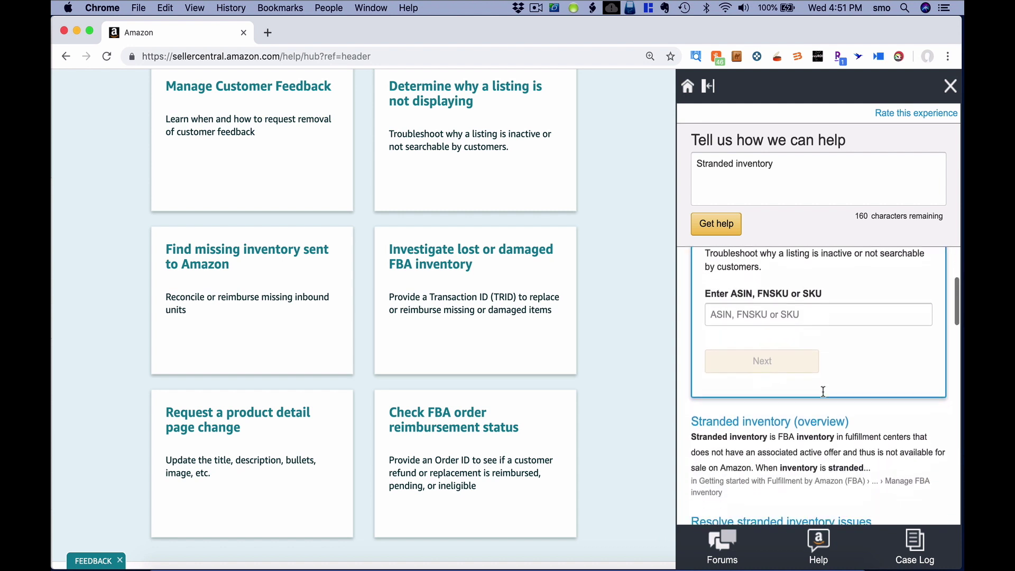
pyautogui.scroll(-5, 825, 396)
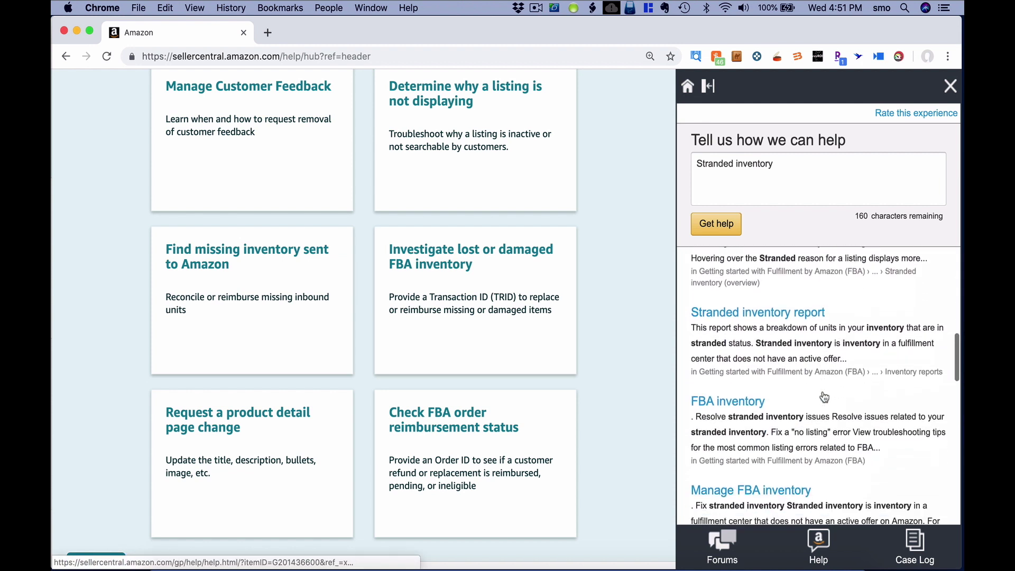
# Search the help for "feedback removal", read the customer feedback guidance, and show more solutions.
pyautogui.tripleClick(732, 167)
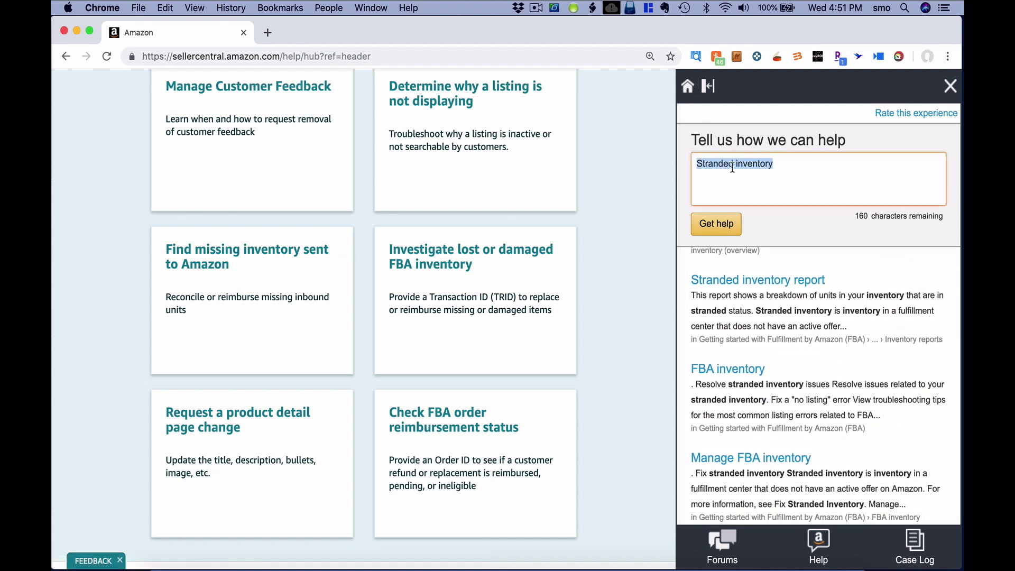
pyautogui.write('fe')
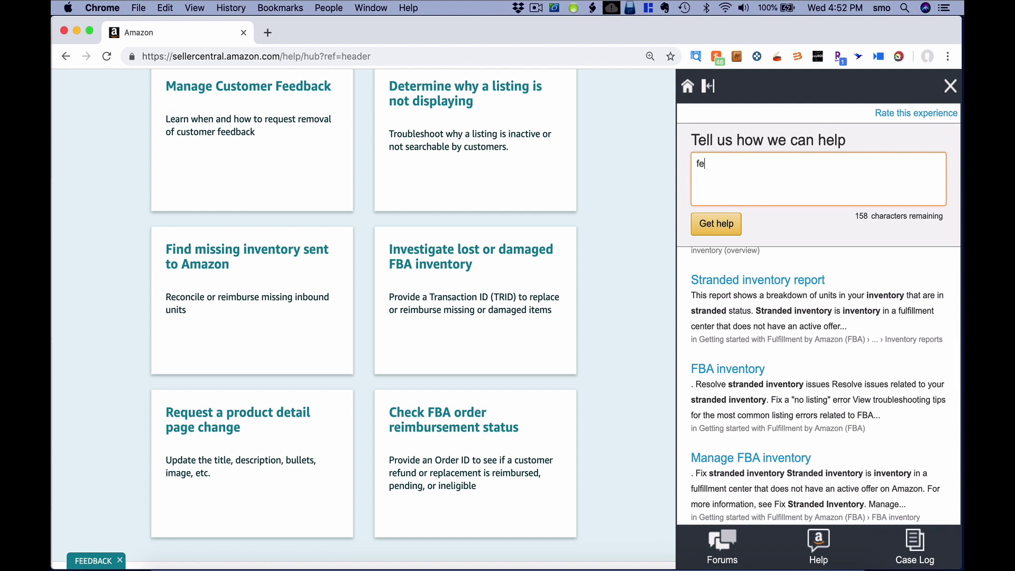
pyautogui.write('edback removal')
pyautogui.click(729, 232)
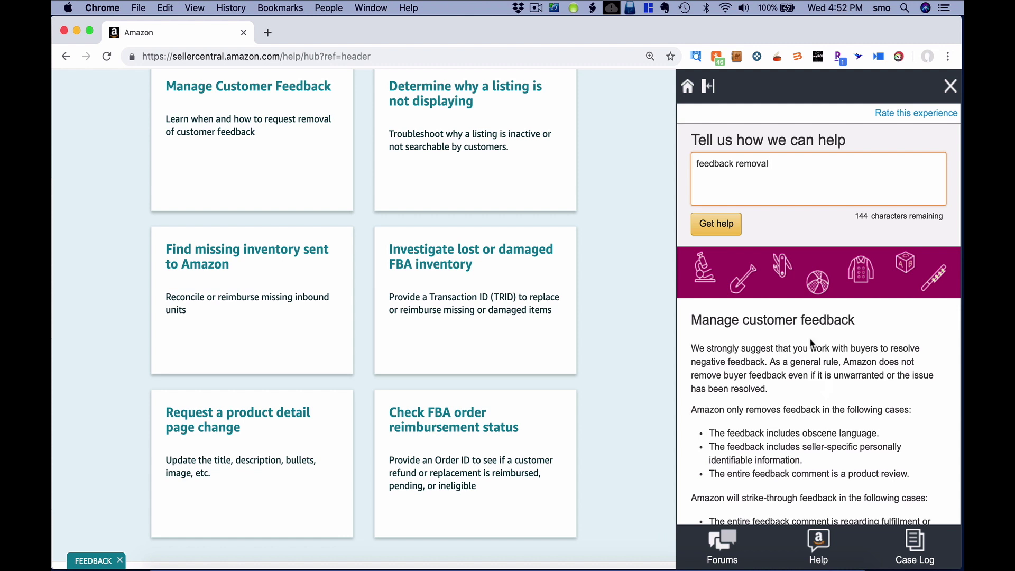
pyautogui.scroll(-3, 811, 343)
pyautogui.scroll(-2, 812, 344)
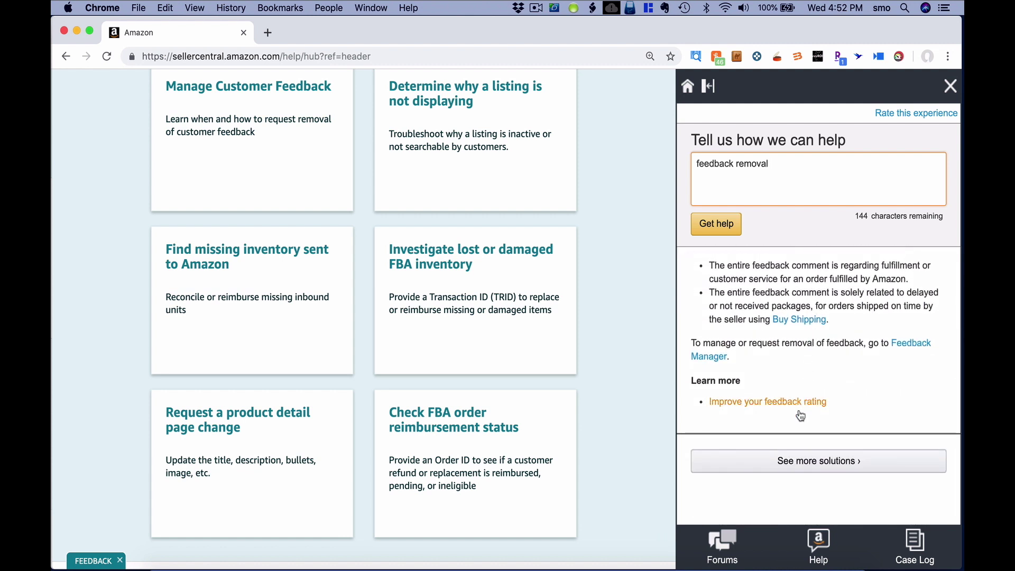
pyautogui.click(790, 462)
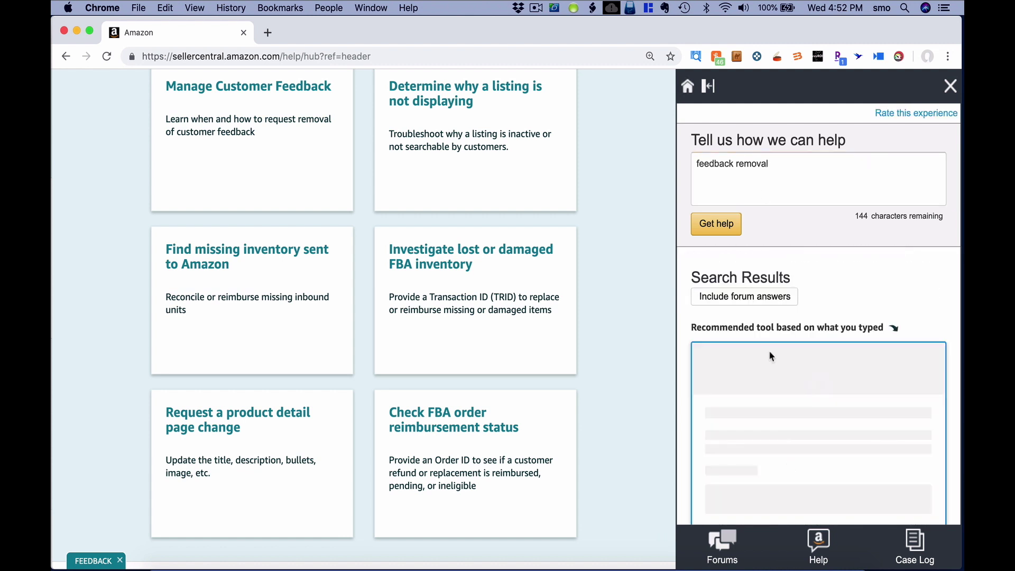
# Replace the help query with "damaged removal order" and get help for it.
pyautogui.tripleClick(754, 161)
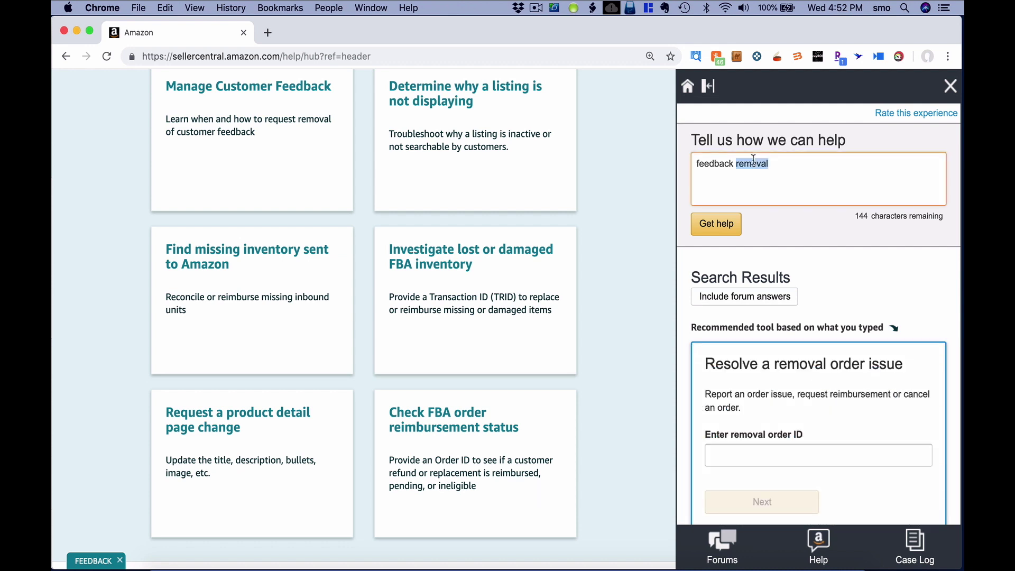
pyautogui.write('dama')
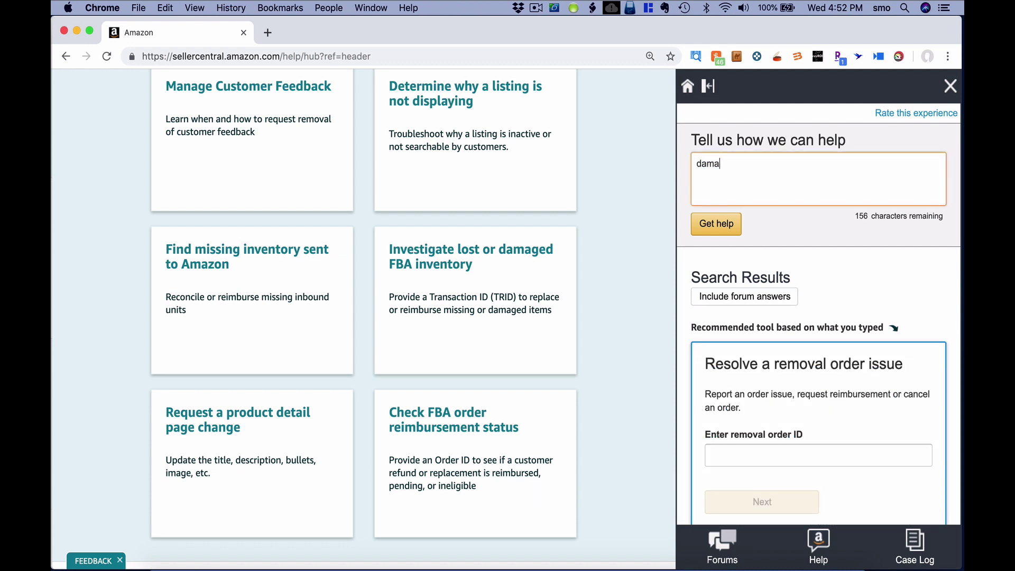
pyautogui.write('ged removal order')
pyautogui.click(729, 232)
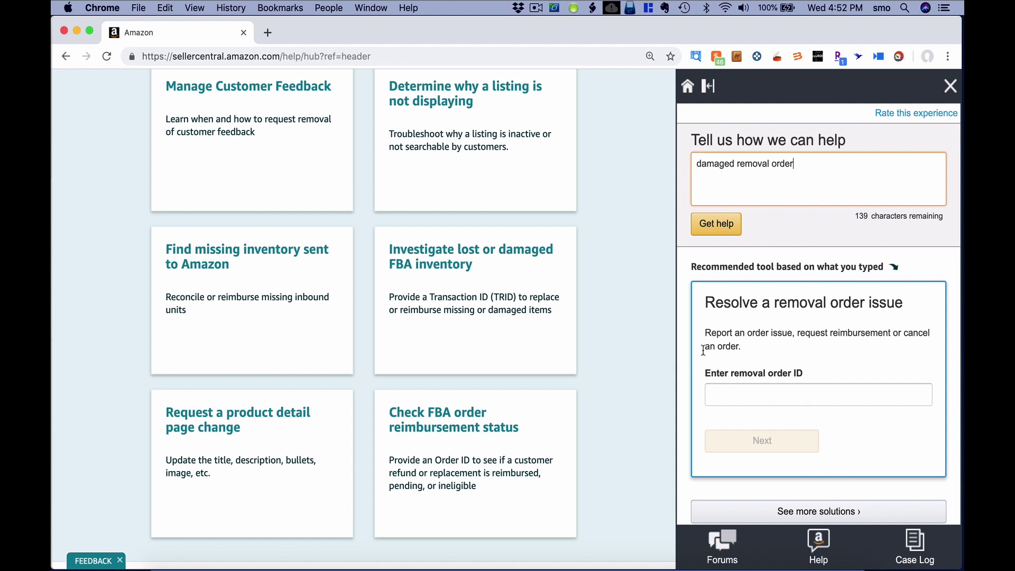
# Close the help search results and open the Contact Us page offered for sellers needing more help.
pyautogui.scroll(-5, 658, 292)
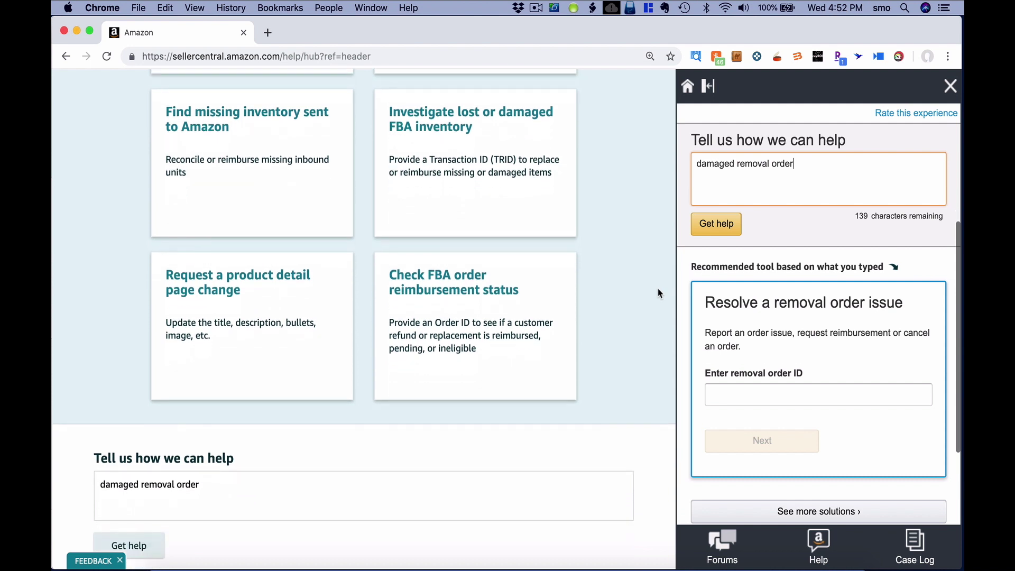
pyautogui.click(950, 86)
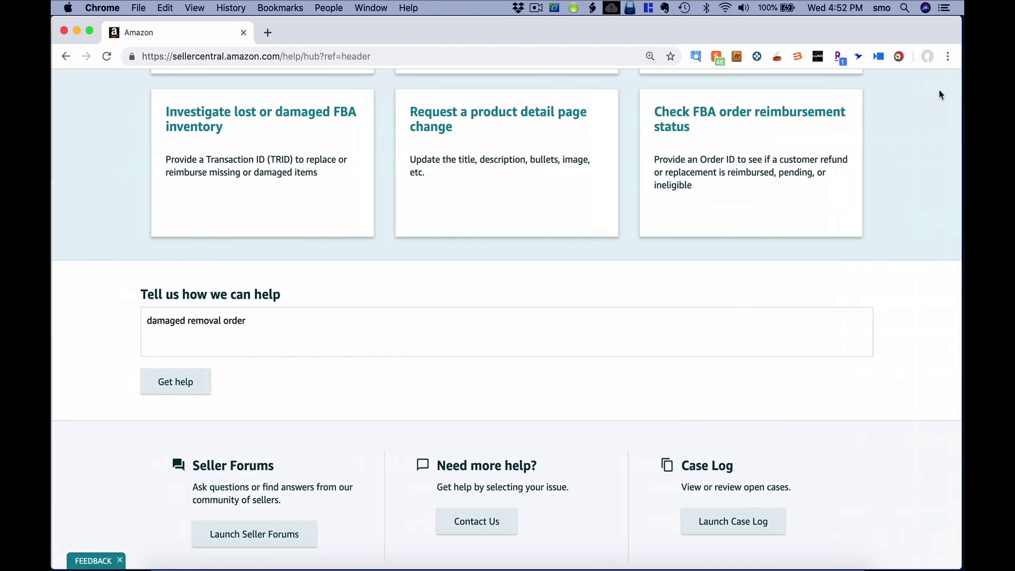
pyautogui.scroll(-1, 296, 319)
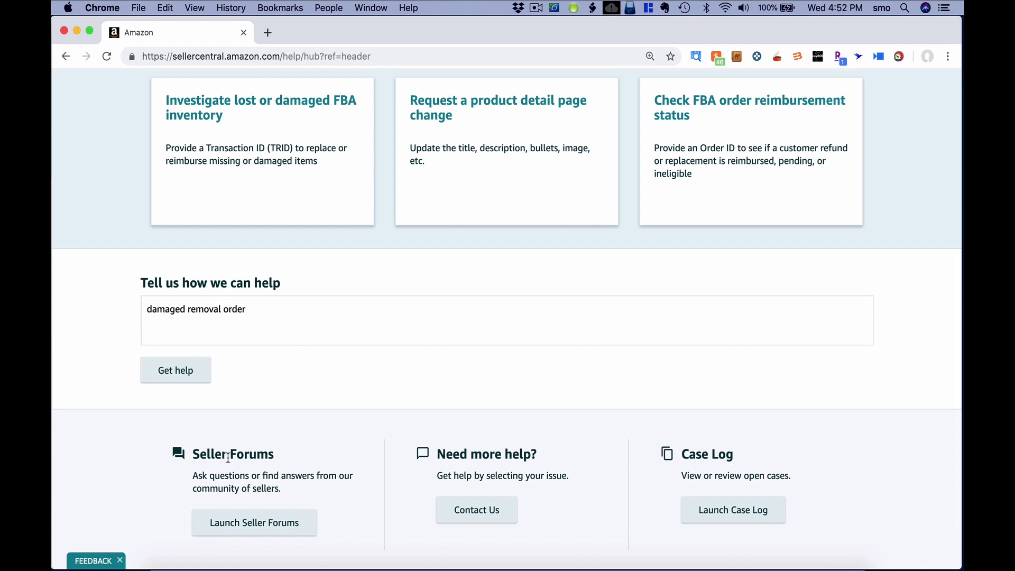
pyautogui.scroll(-2, 233, 419)
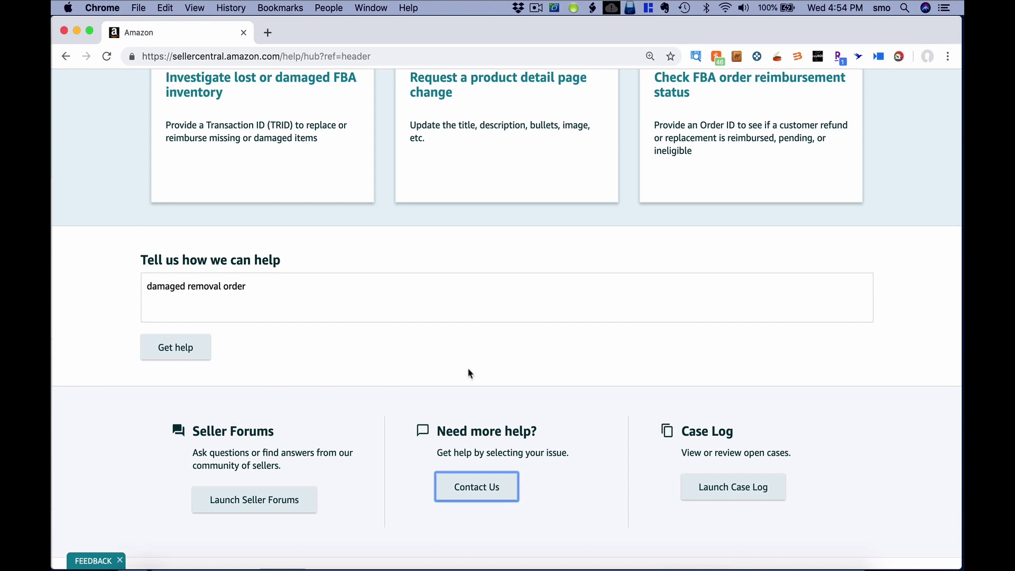
pyautogui.click(475, 489)
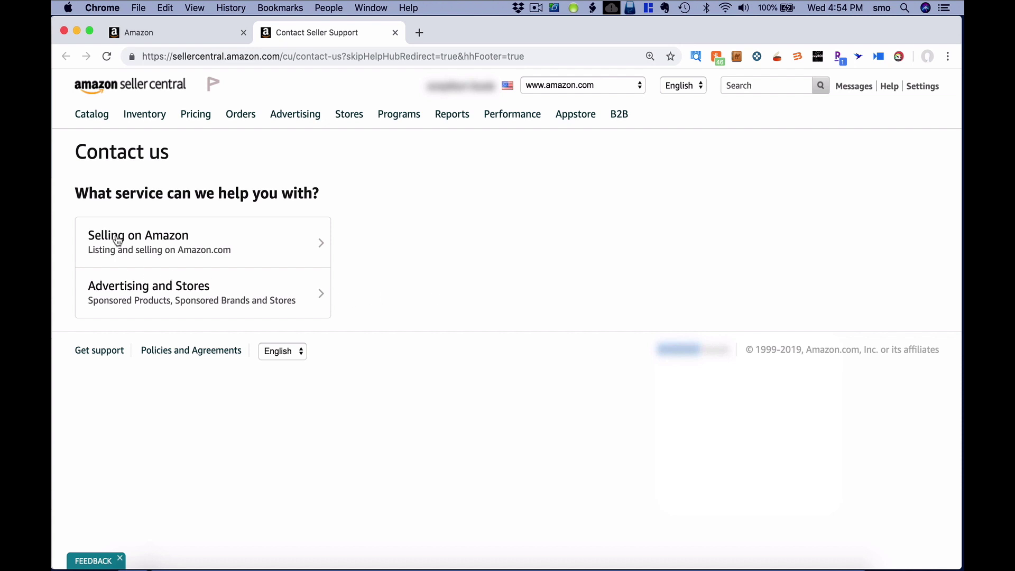
# Choose the Selling on Amazon service and select Other account issues under Your account as the contact reason.
pyautogui.click(145, 235)
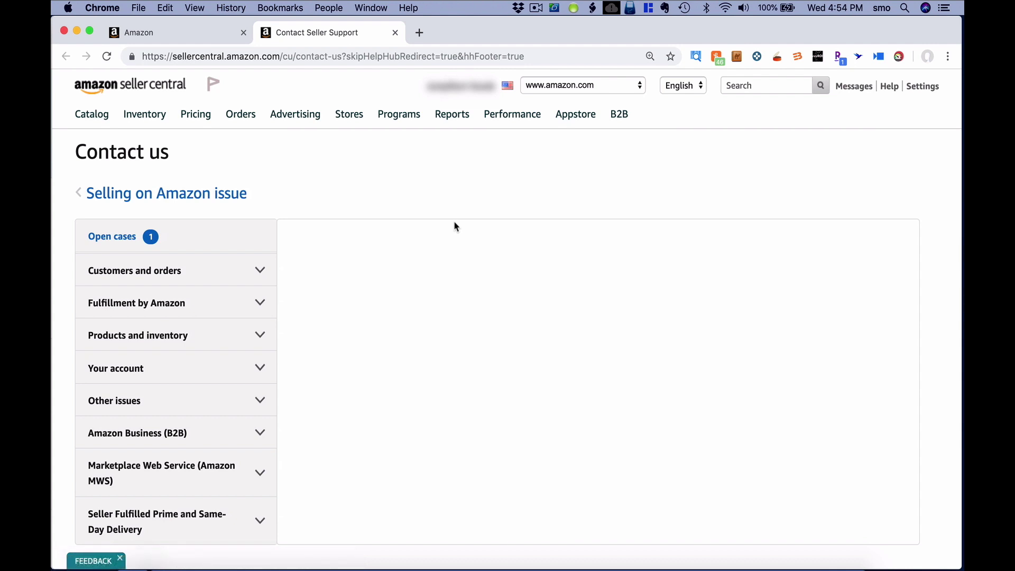
pyautogui.scroll(-3, 454, 226)
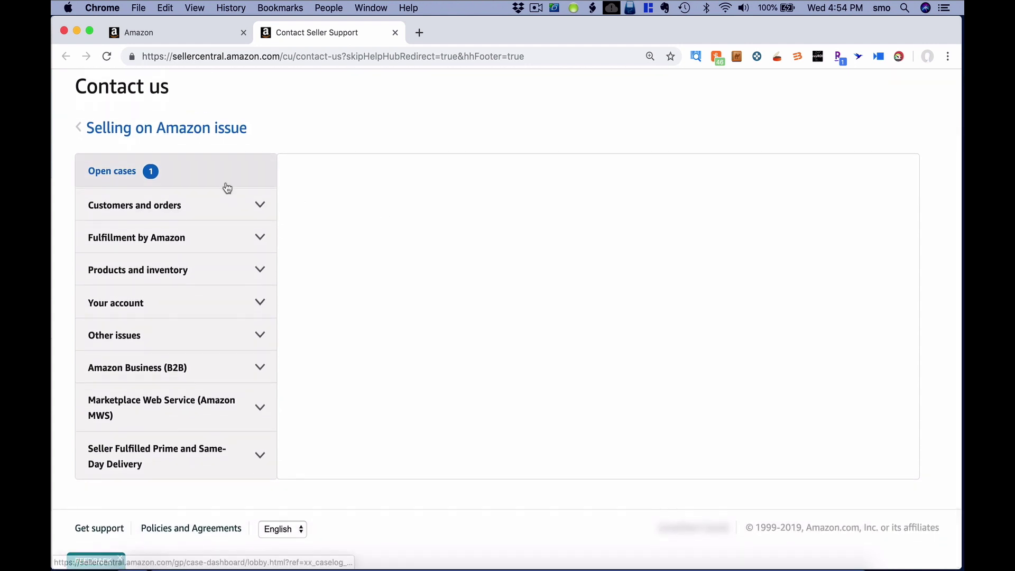
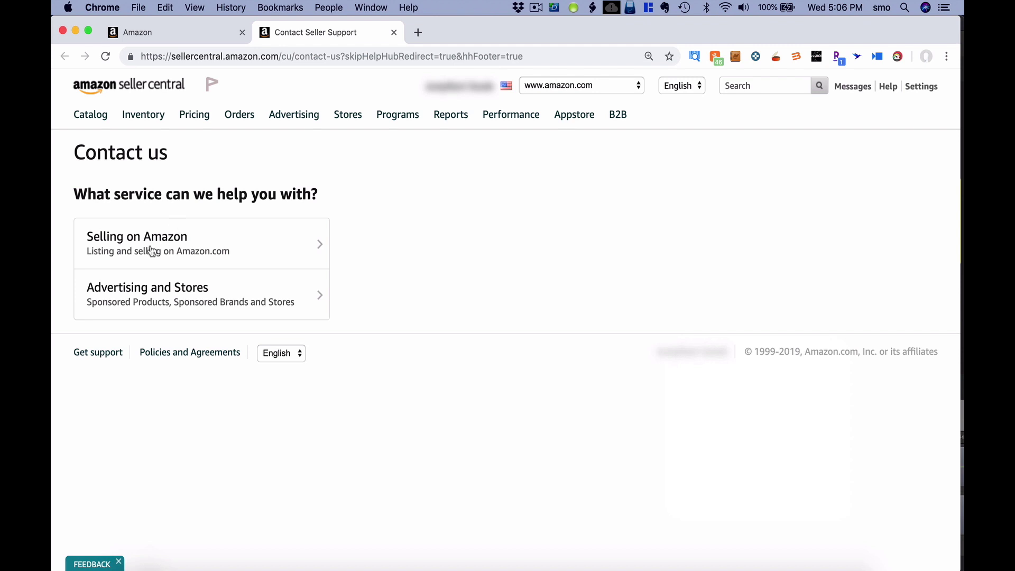
pyautogui.click(135, 240)
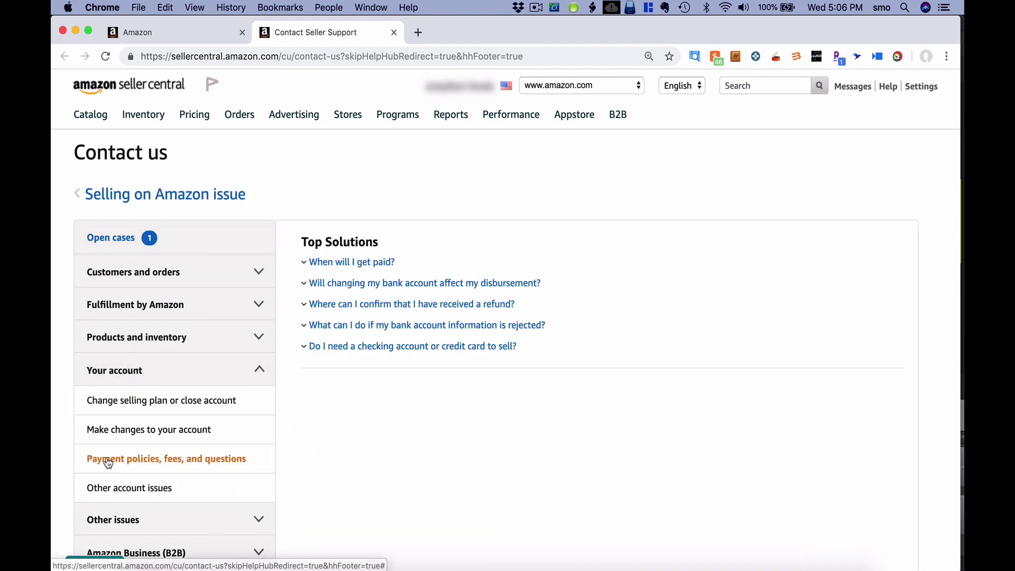
pyautogui.click(103, 486)
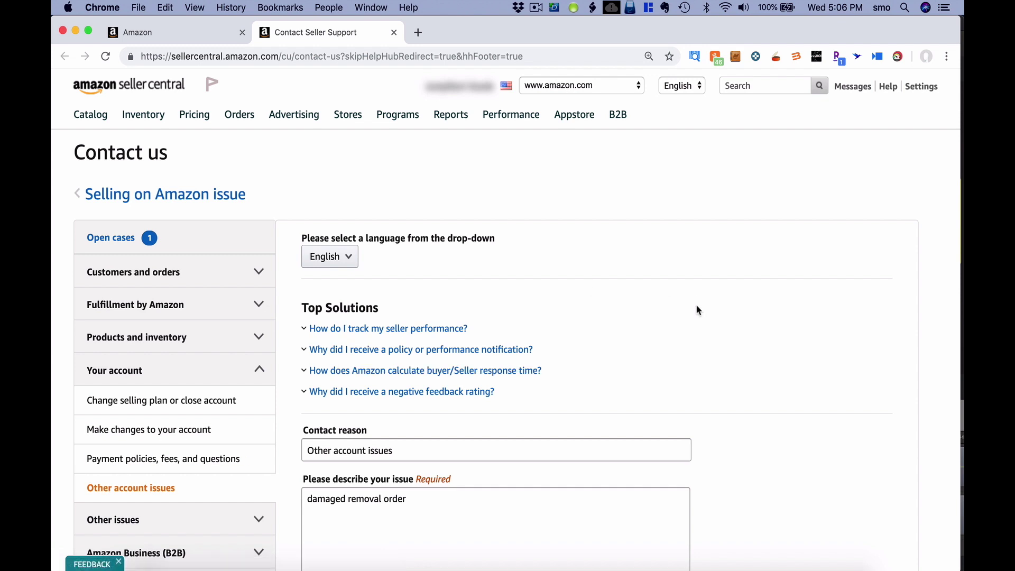
# Set the support request's contact method to Phone and select the phone number field.
pyautogui.scroll(-6, 754, 370)
pyautogui.scroll(-6, 755, 376)
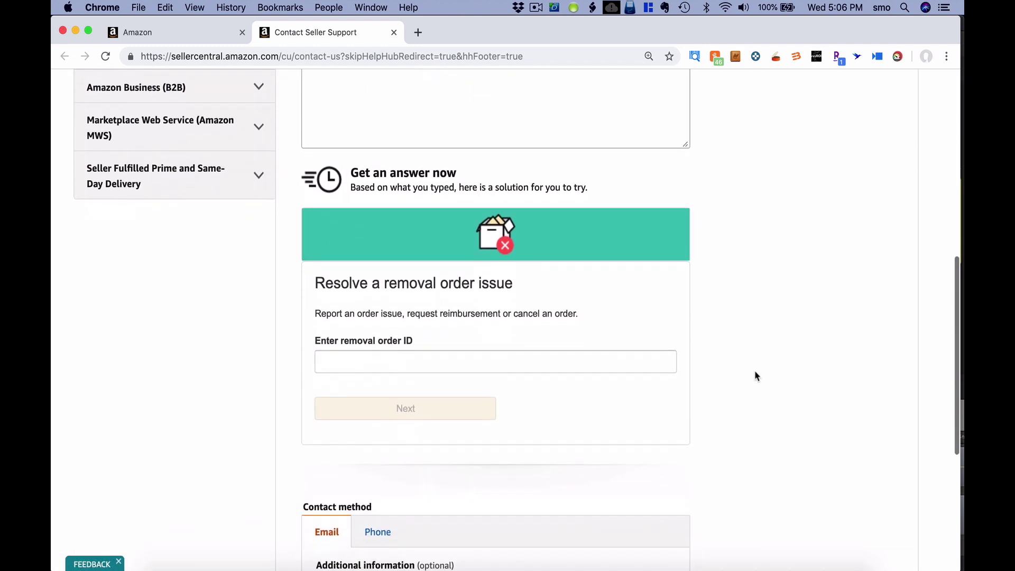
pyautogui.scroll(-1, 756, 372)
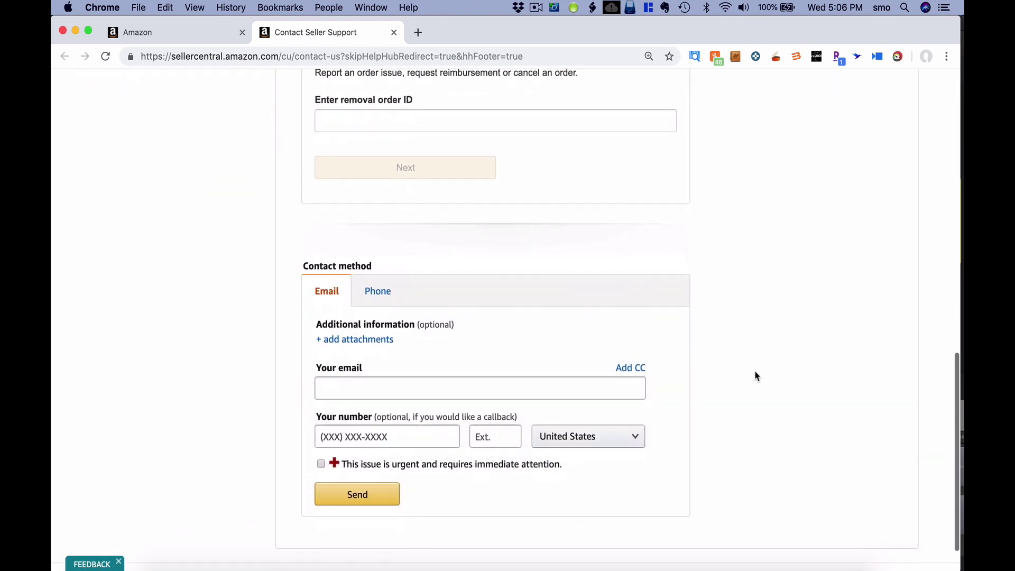
pyautogui.click(384, 289)
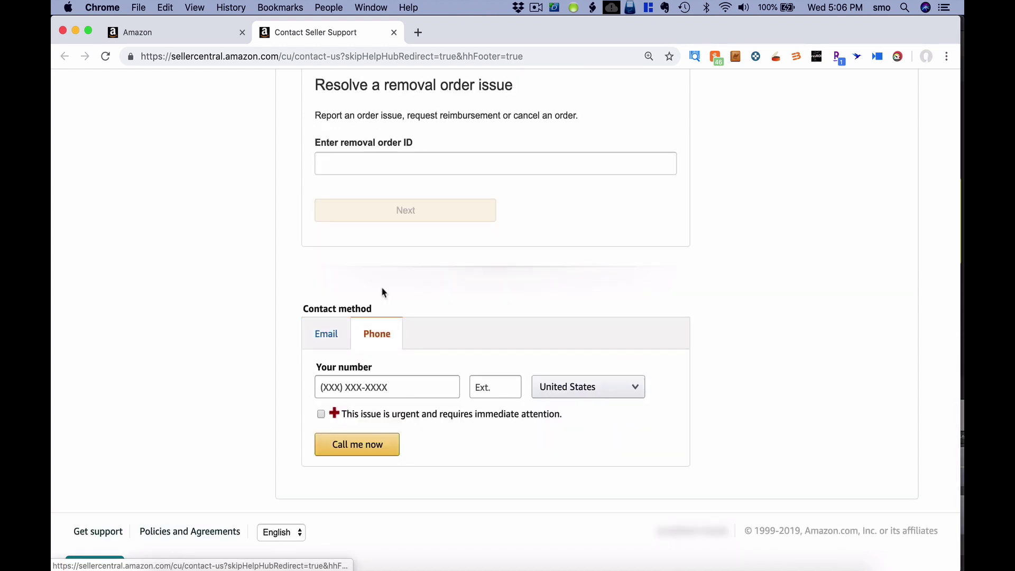
pyautogui.click(394, 390)
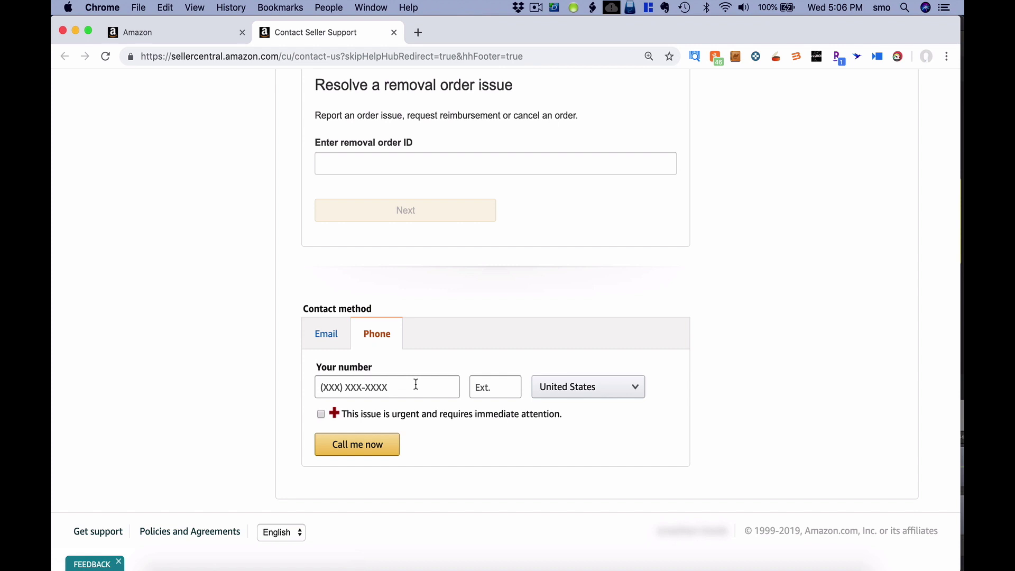